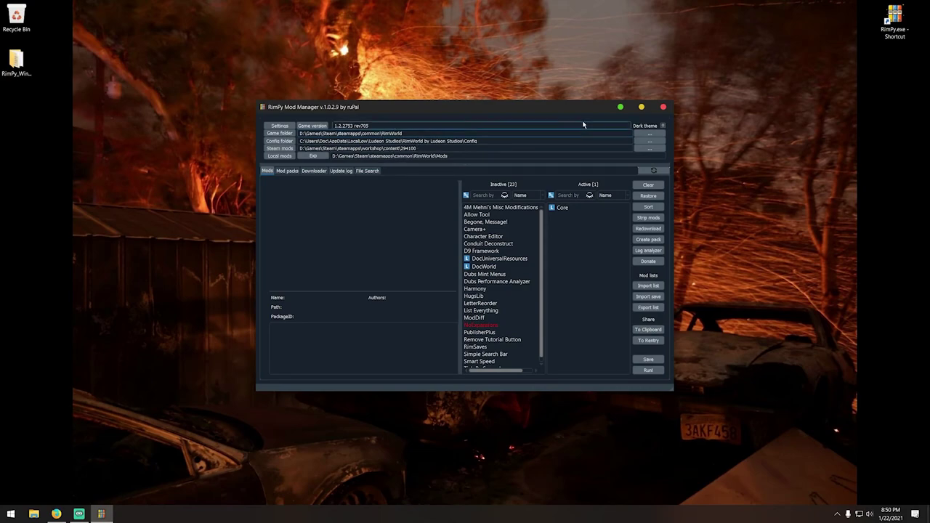
Maximize the RimPy Mod Manager window so it fills the whole screen.
click(642, 107)
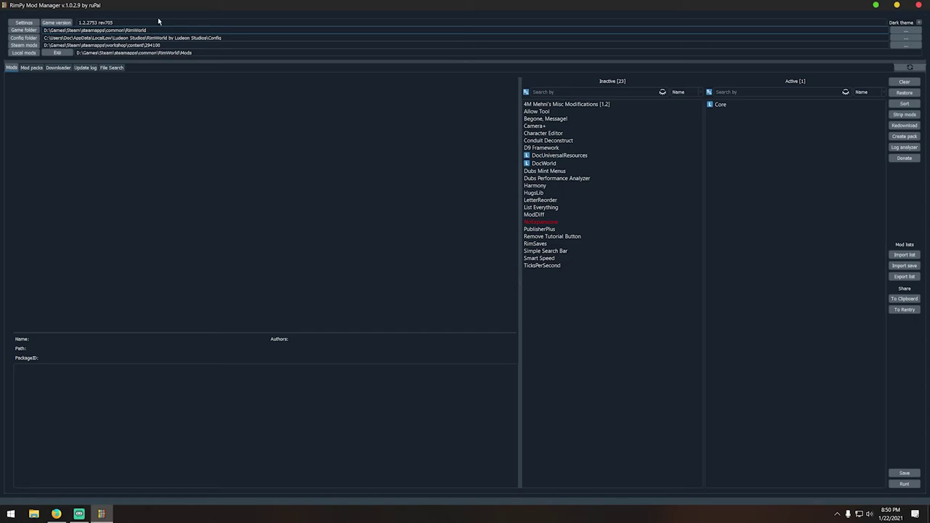
click(32, 22)
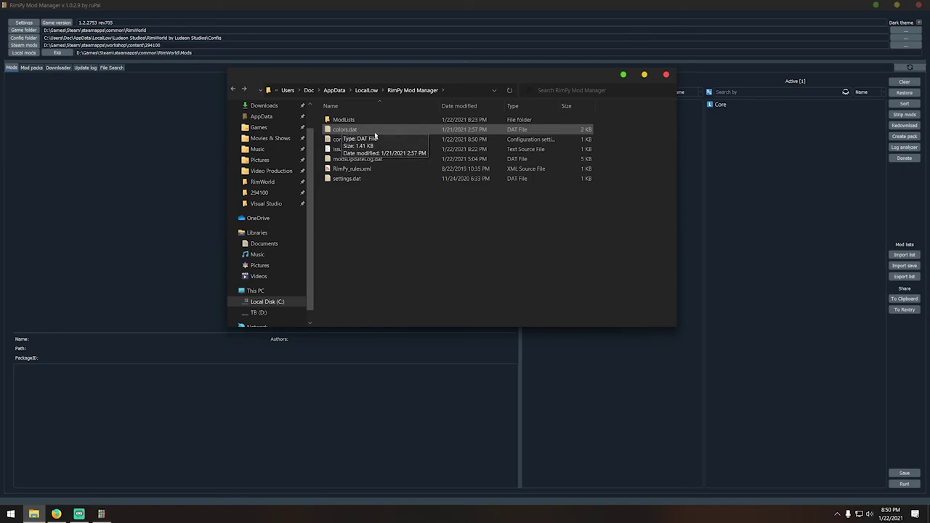
drag(534, 79, 353, 89)
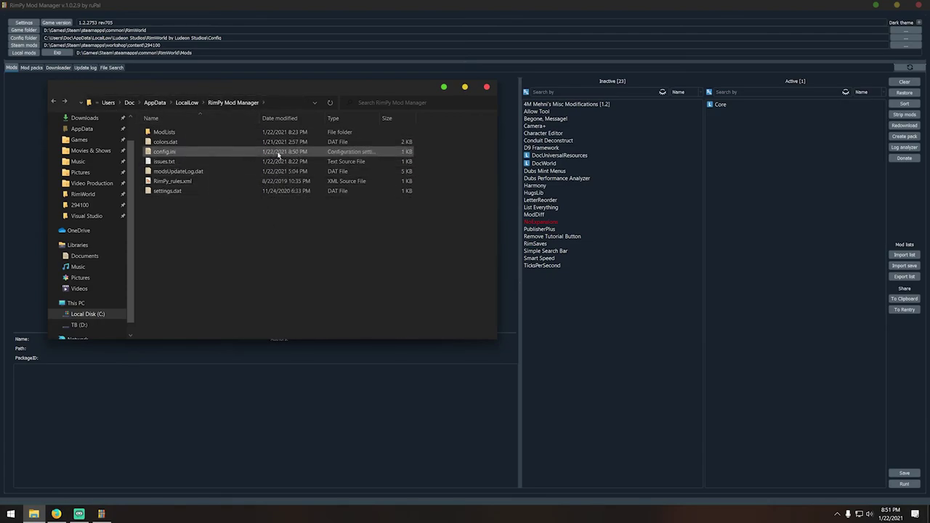
click(488, 88)
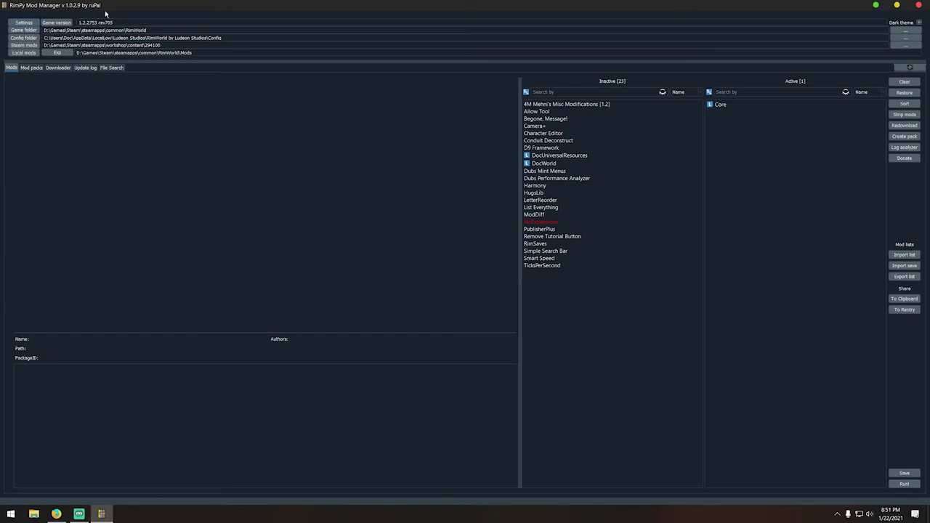
click(60, 24)
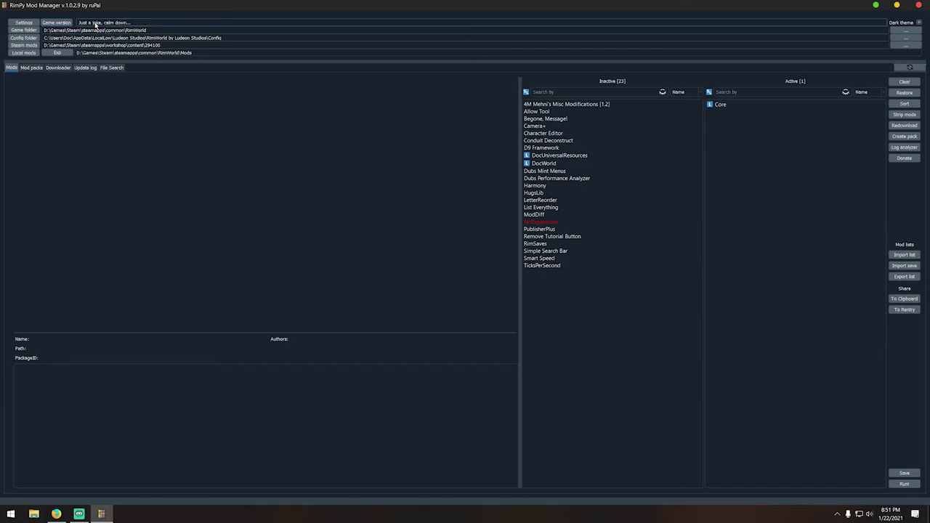
click(62, 24)
click(917, 24)
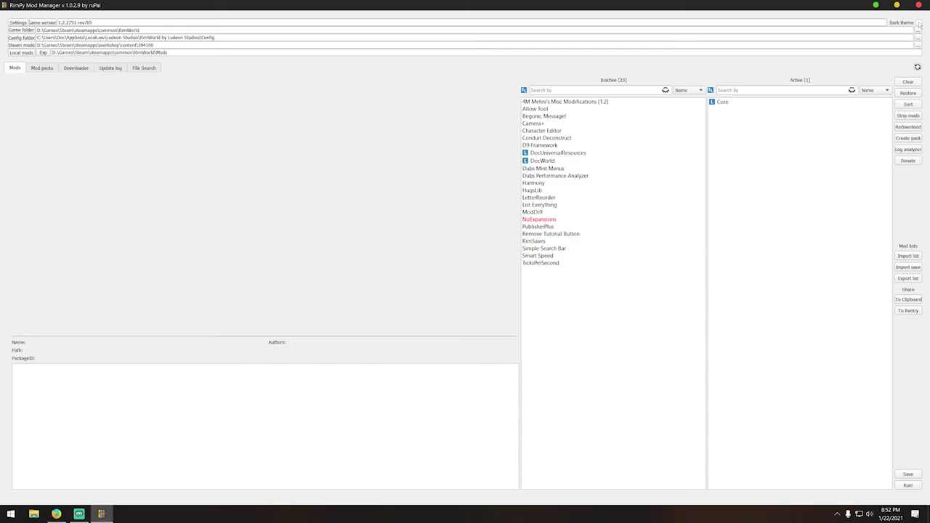
click(920, 23)
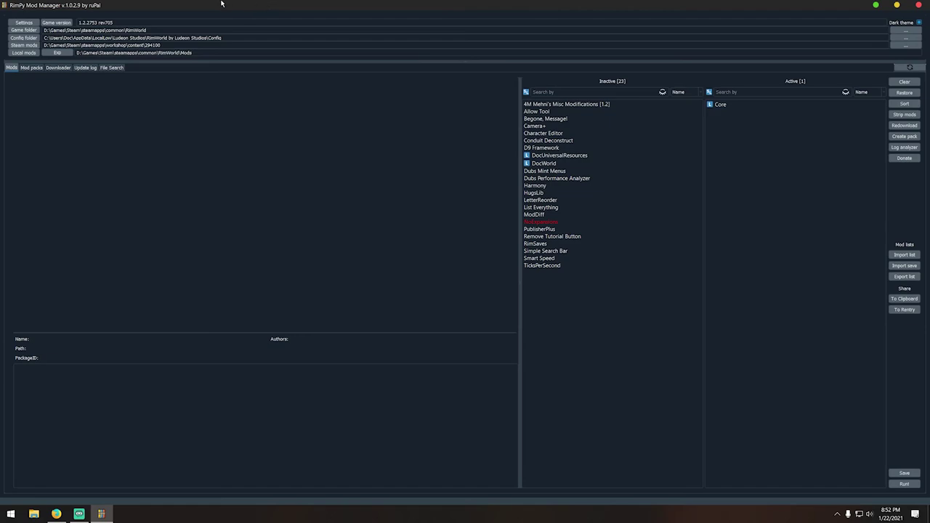
Open and close the RimWorld game install folder, then open the RimWorld Config folder.
click(27, 33)
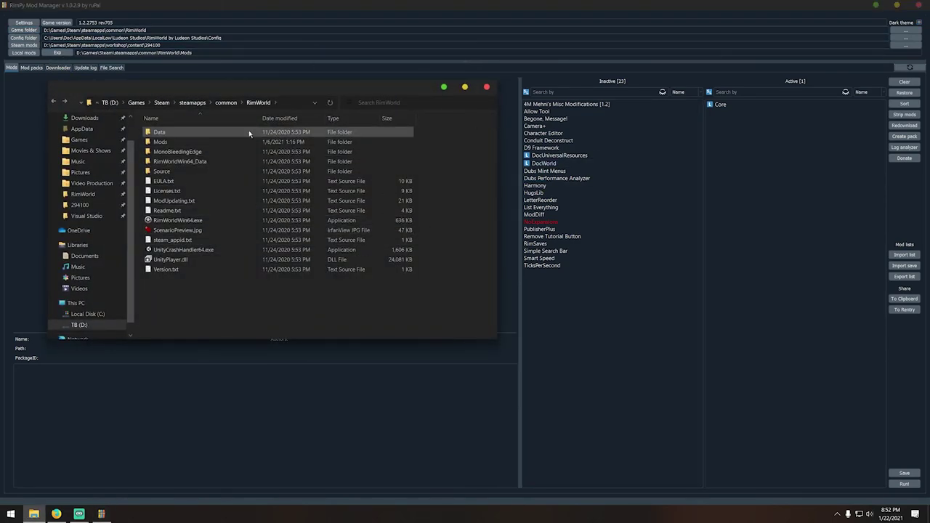
click(488, 86)
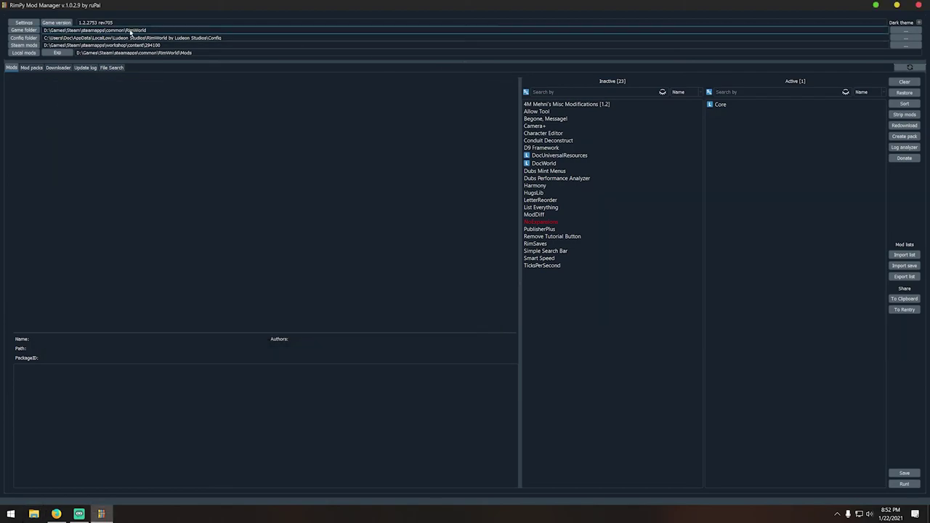
click(28, 38)
In the Config folder, select Dubs-Bad-Hygiene config files, leaving only the 2.8.1603 file selected.
drag(235, 88, 282, 91)
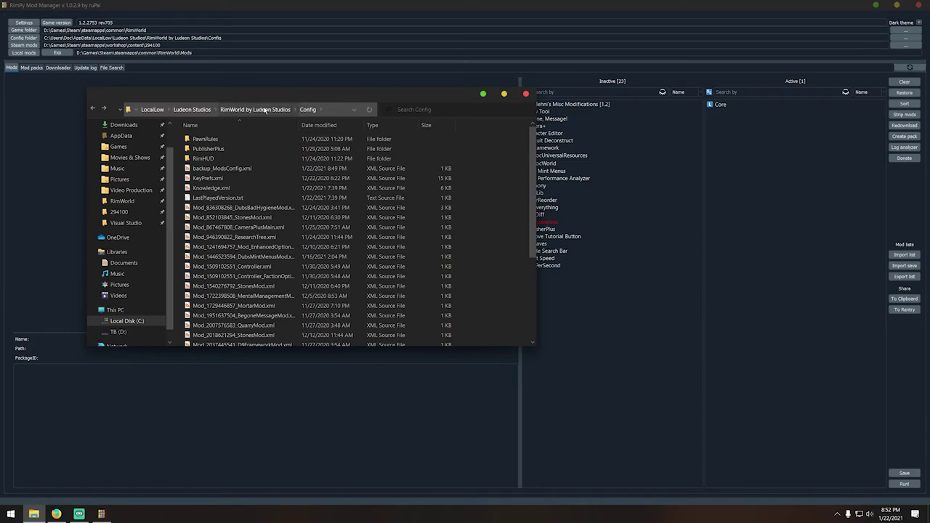
scroll(436, 188, down, 5)
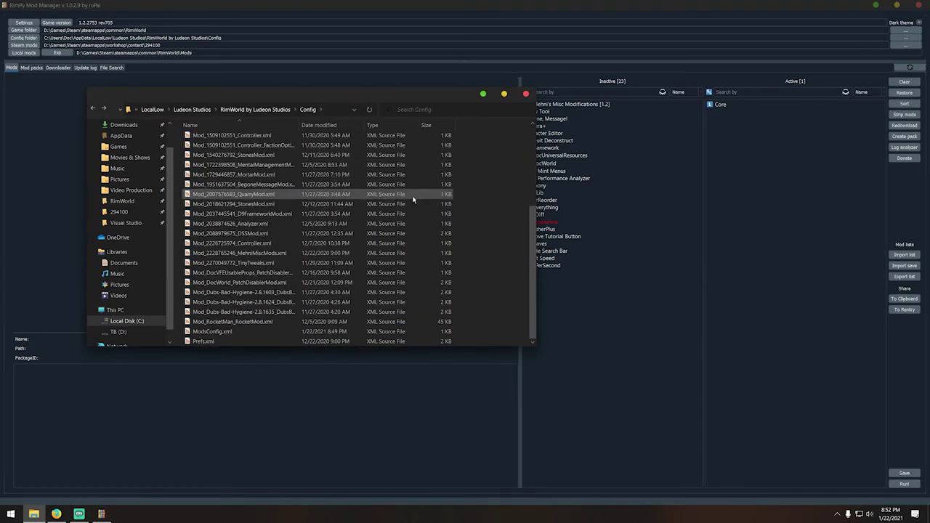
click(292, 292)
ctrl+click(291, 302)
ctrl+click(289, 312)
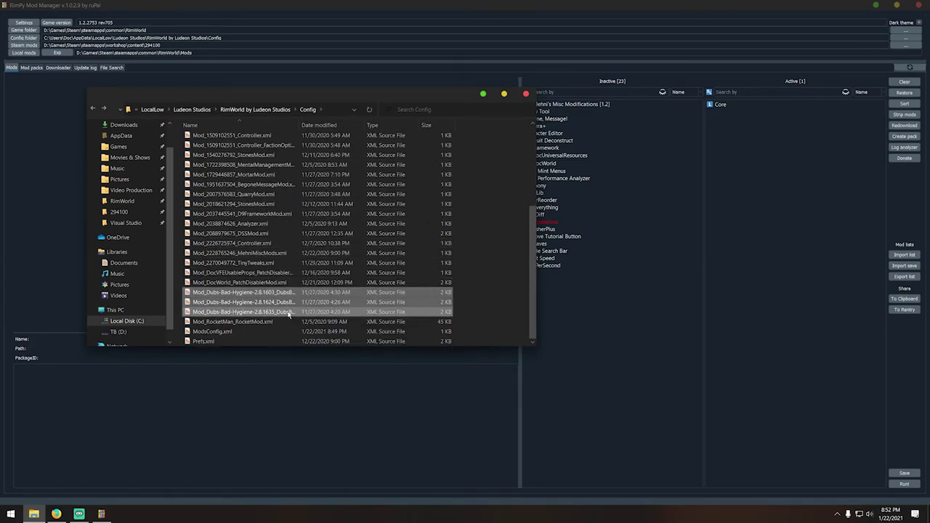
click(288, 302)
ctrl+click(276, 292)
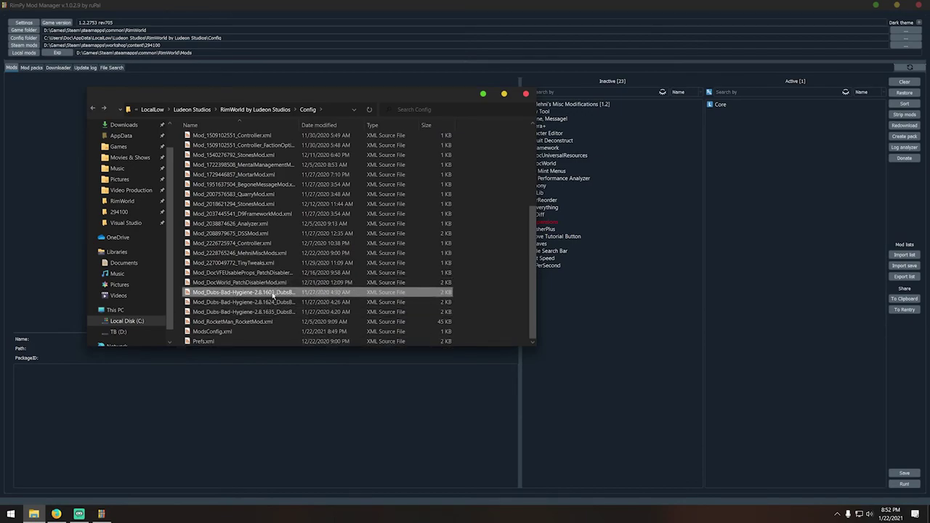
ctrl+click(284, 302)
Go up to RimWorld by Ludeon Studios and try selecting RimSaves and all items, then deselect.
click(255, 109)
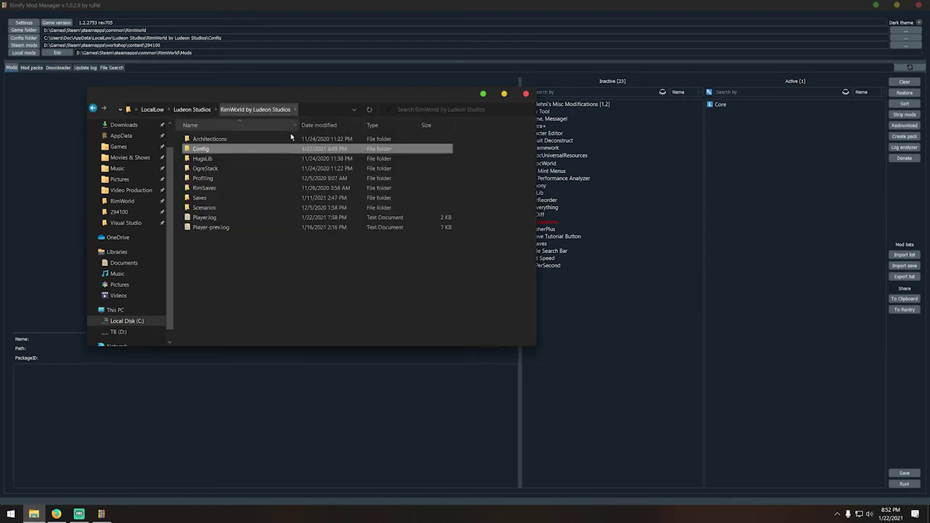
click(239, 189)
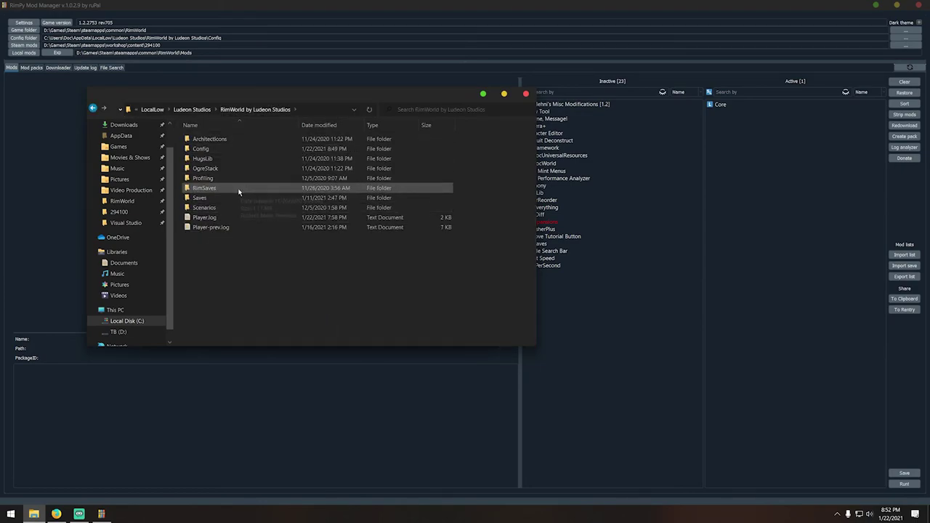
click(267, 264)
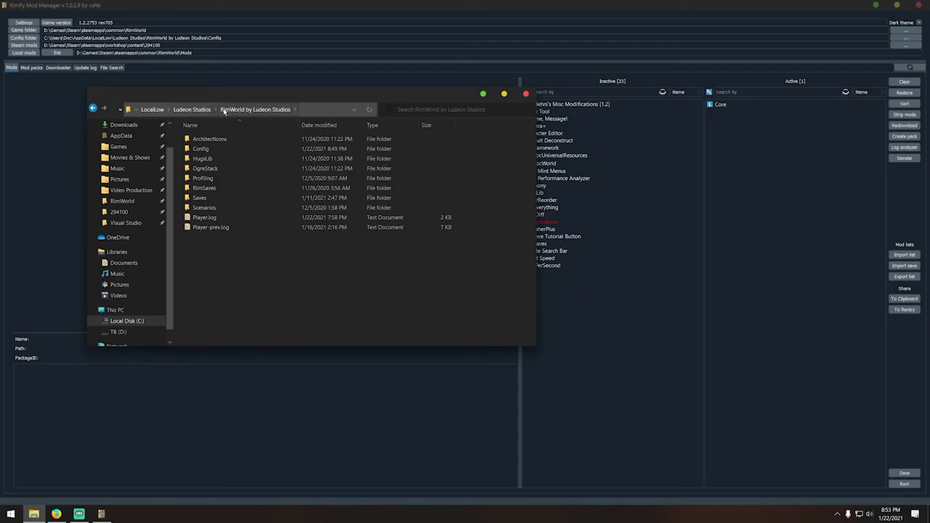
key(ctrl+a)
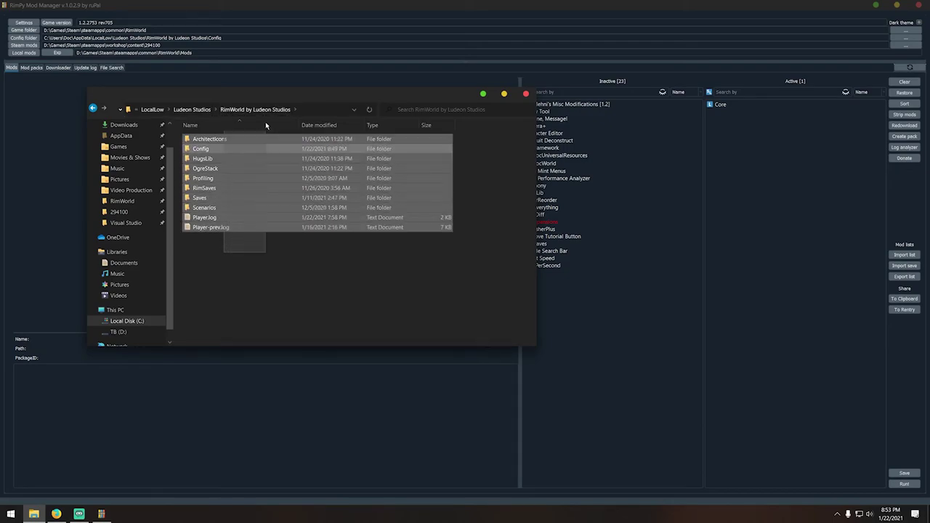
click(258, 256)
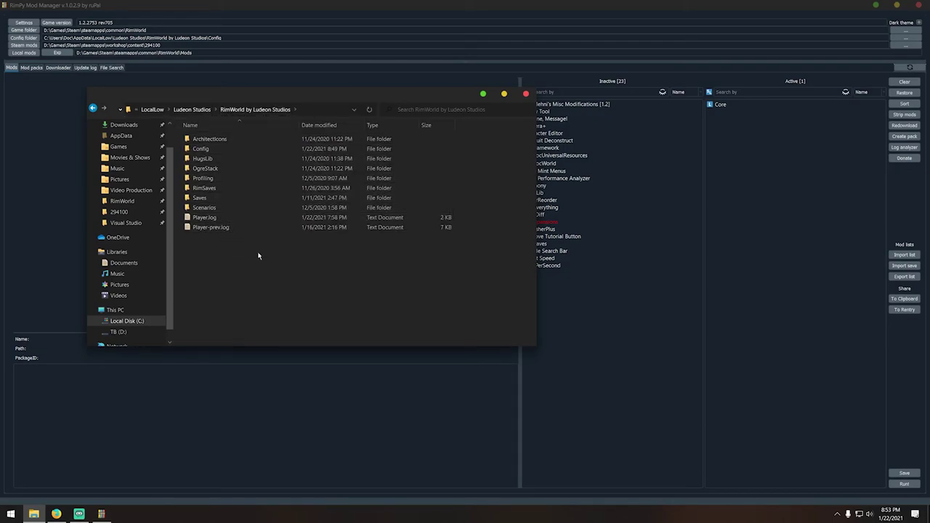
Open Config to select ModsConfig.xml, then return to the RimWorld by Ludeon Studios folder.
click(219, 153)
double_click(251, 149)
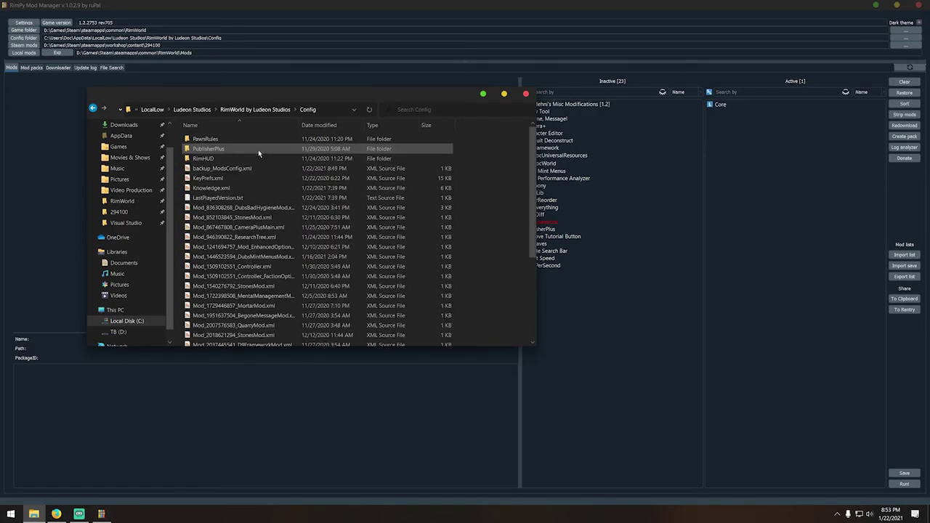
scroll(344, 263, down, 3)
click(210, 333)
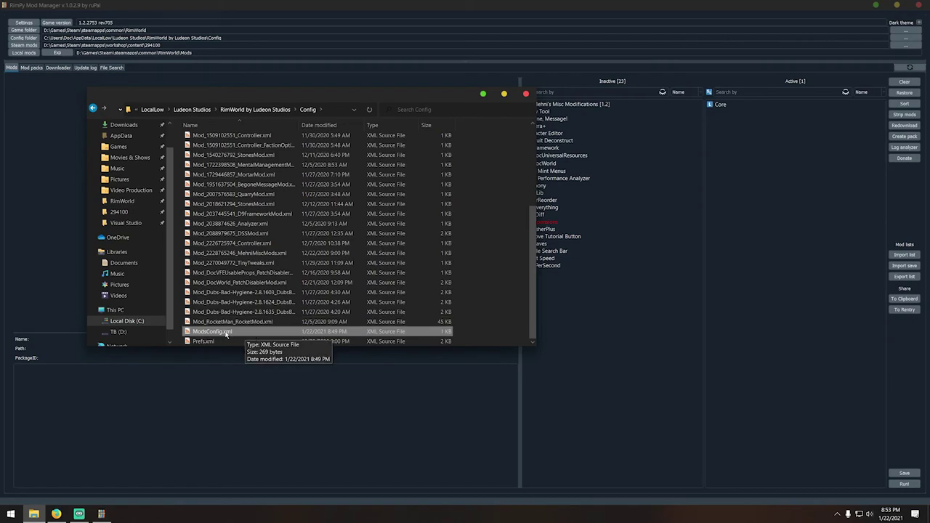
click(273, 110)
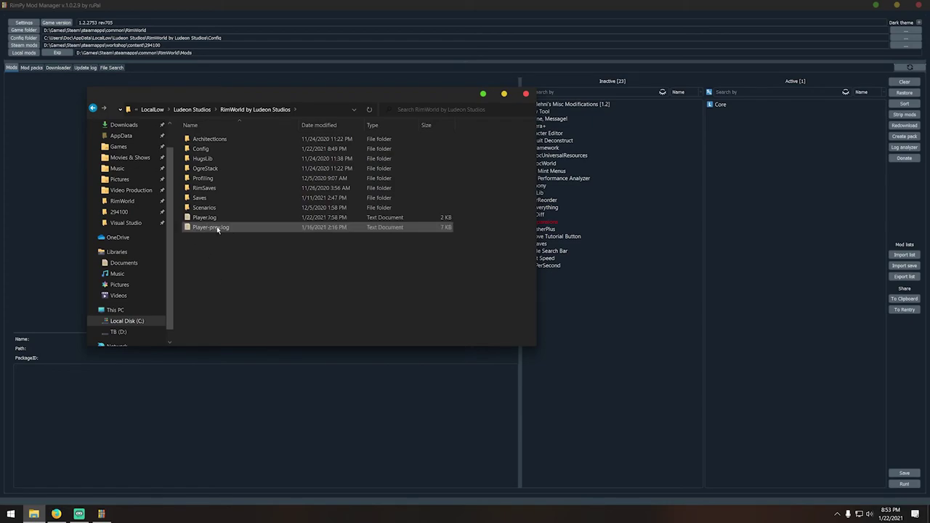
double_click(225, 149)
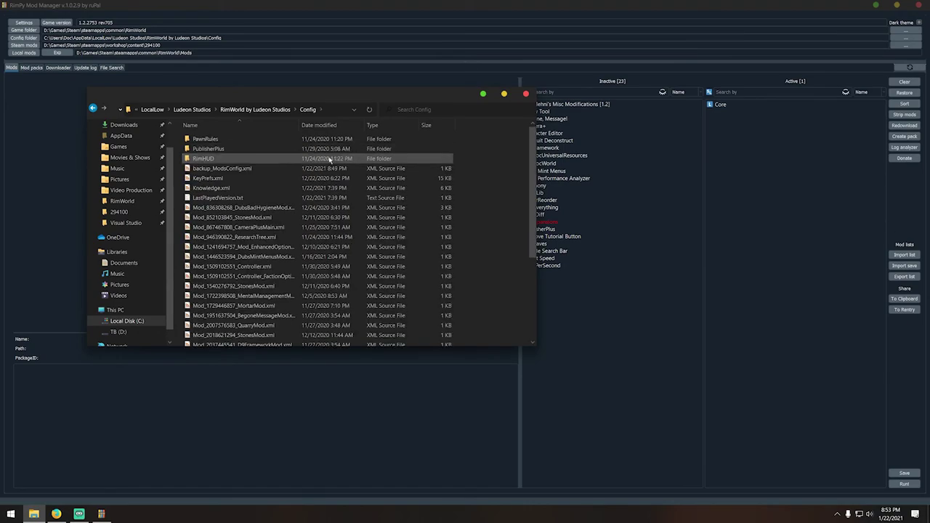
drag(534, 147, 516, 276)
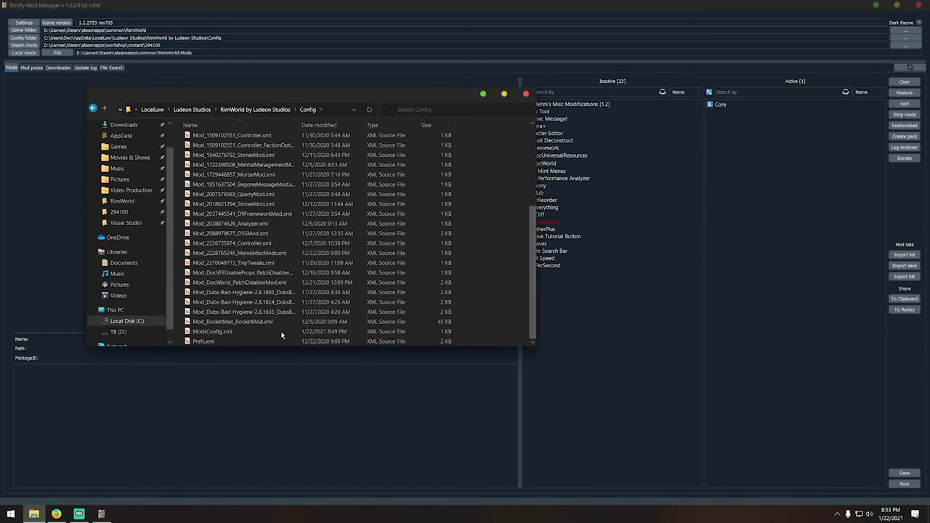
click(277, 111)
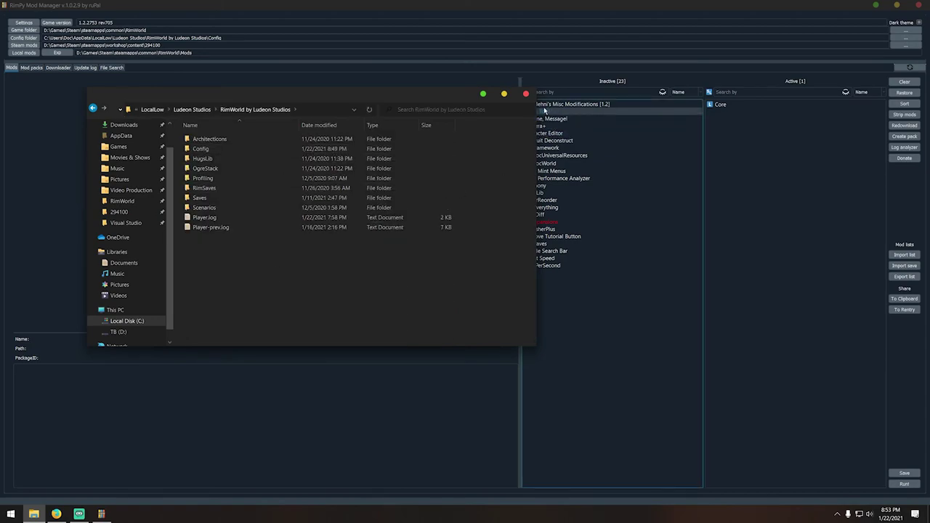
Browse workshop mod 838336462's About folder, then the local Mods folder, closing each window.
click(527, 96)
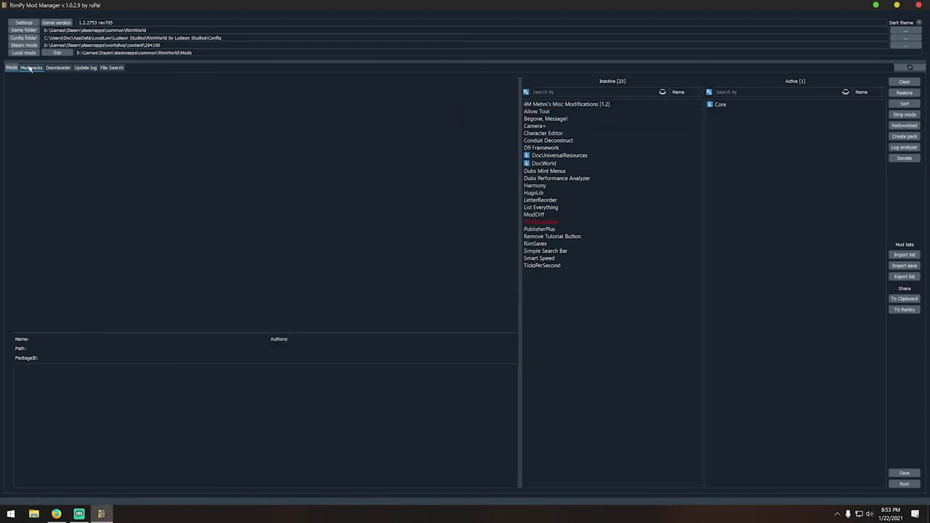
click(25, 46)
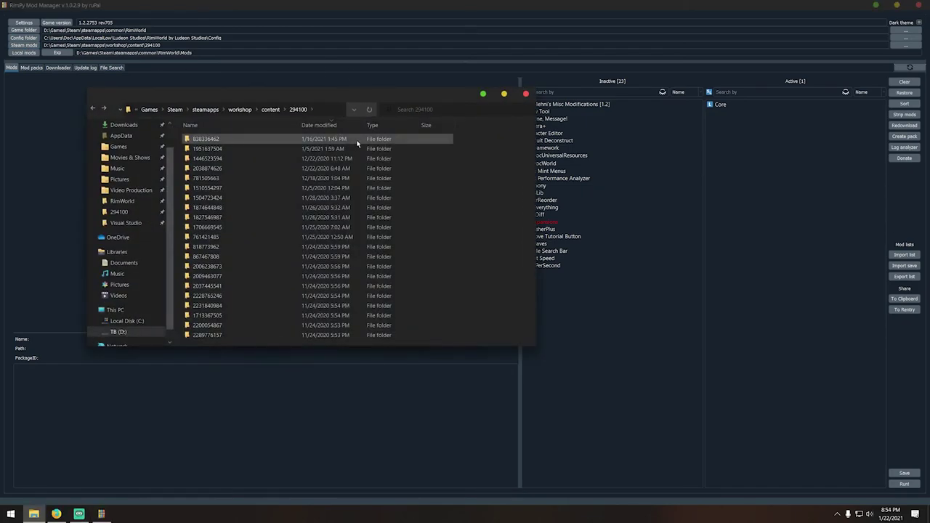
double_click(351, 141)
double_click(301, 149)
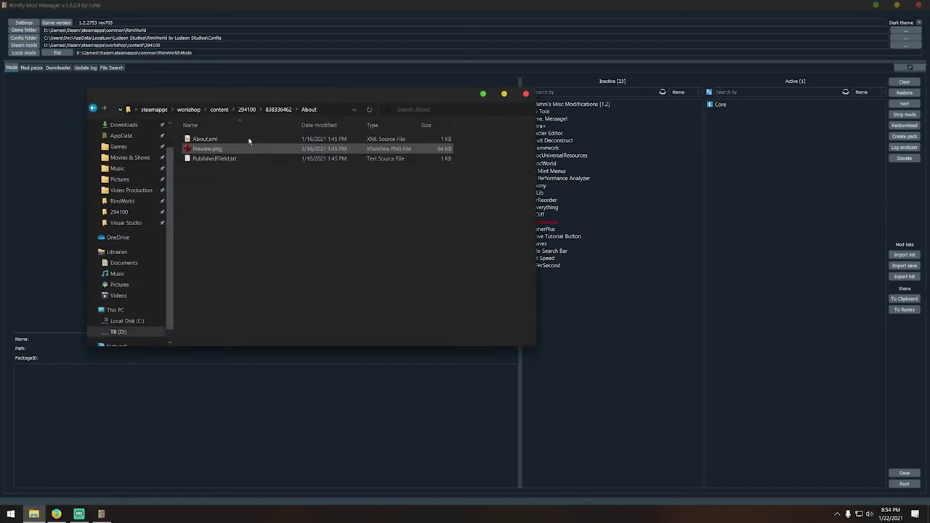
click(526, 95)
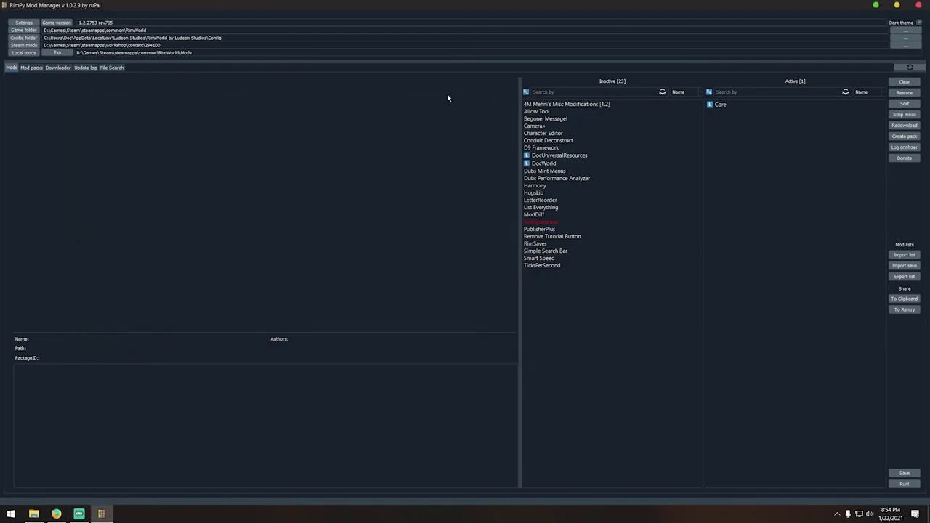
click(24, 52)
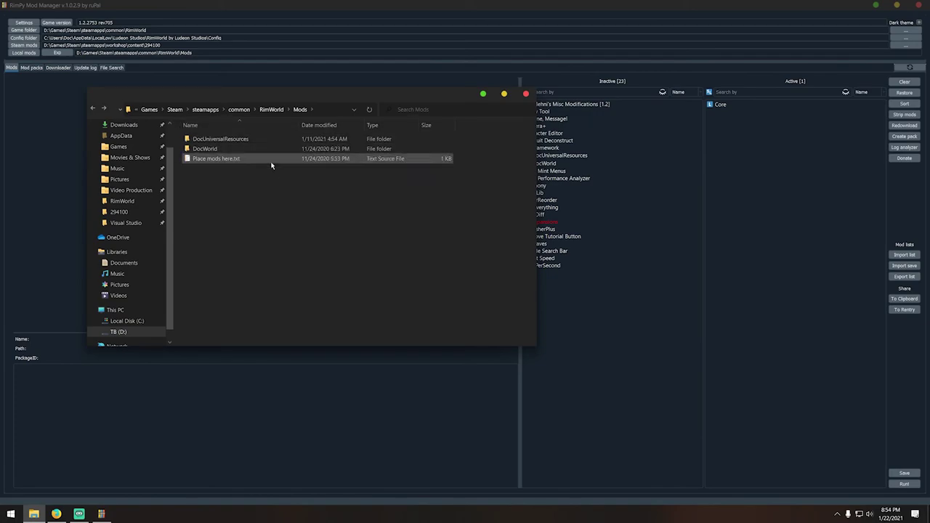
click(526, 94)
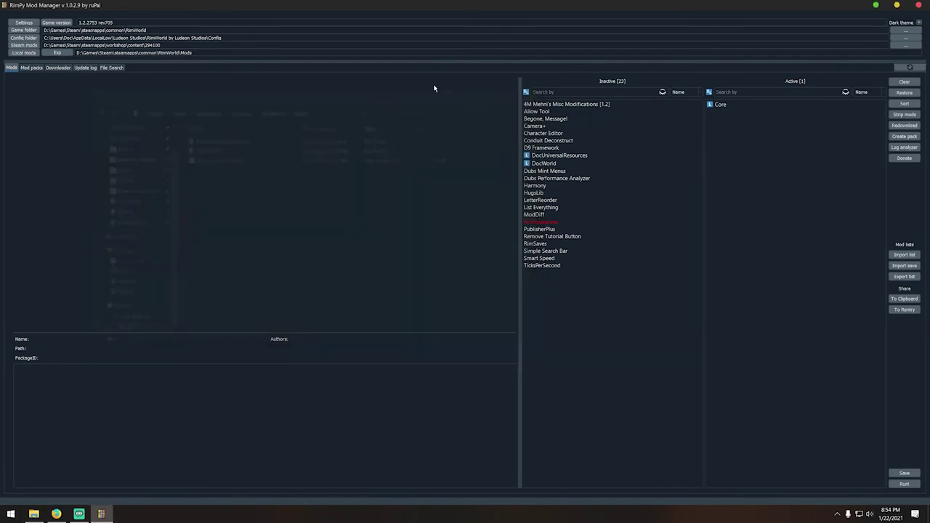
Open the game's Data folder, inspect Core and the expansions text file, then close it.
click(58, 53)
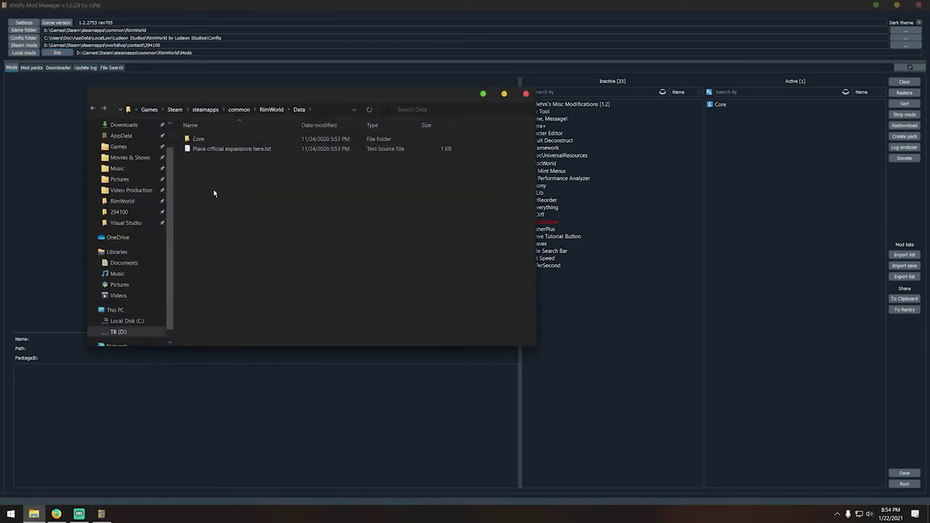
click(216, 141)
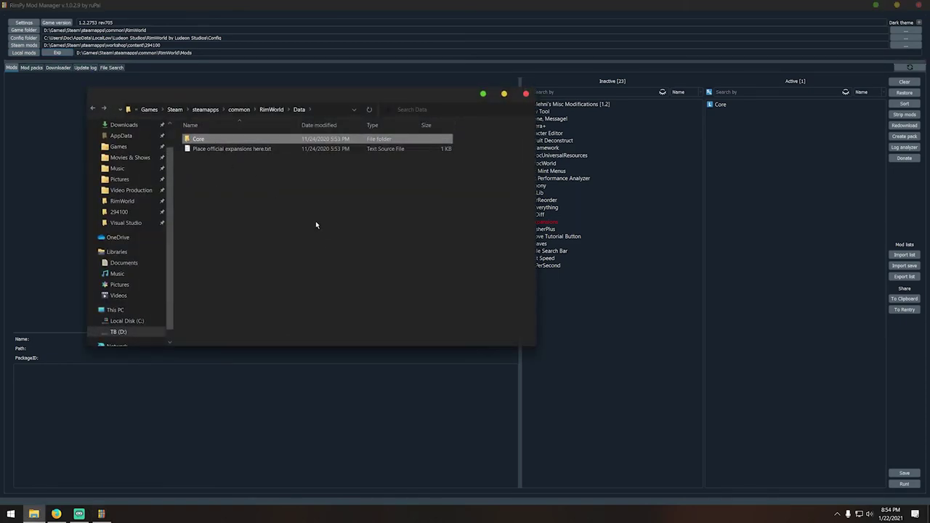
click(266, 167)
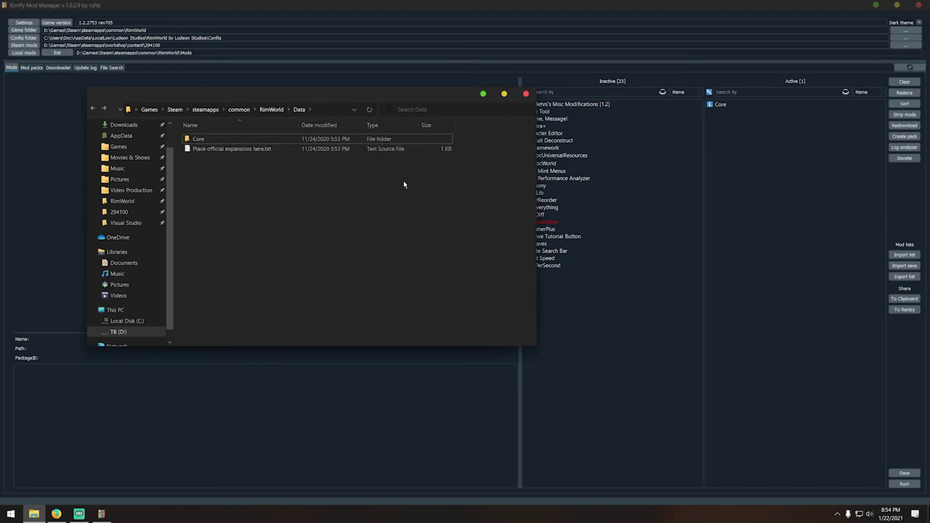
click(210, 151)
click(312, 194)
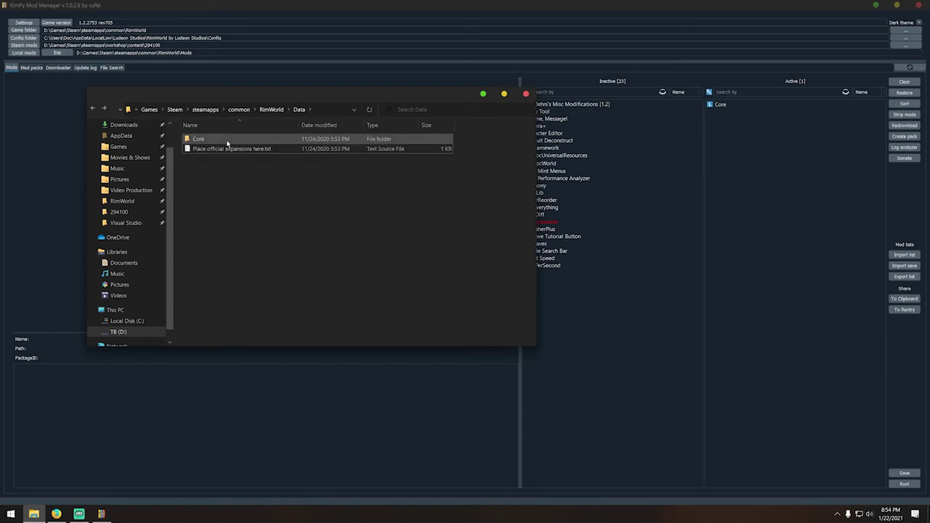
click(526, 94)
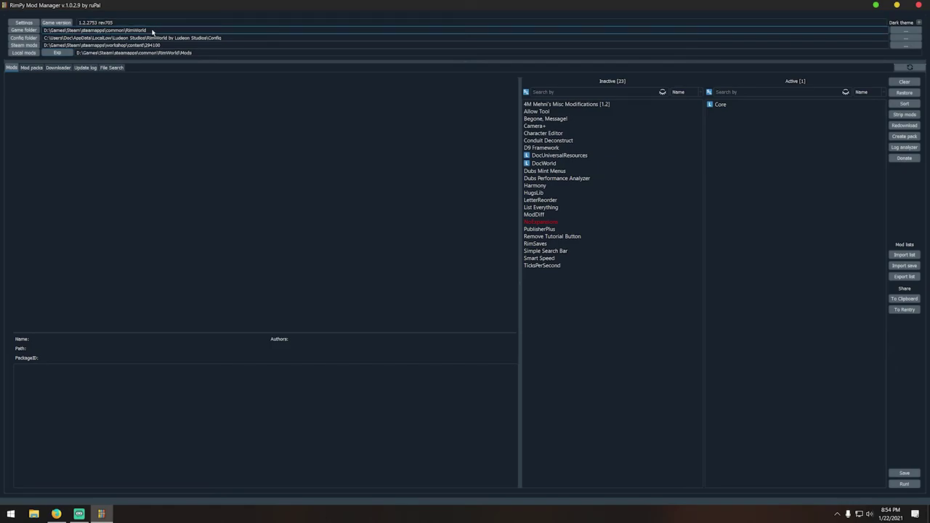
Collapse the settings and path rows by dragging the splitter to the top.
drag(251, 61, 259, 6)
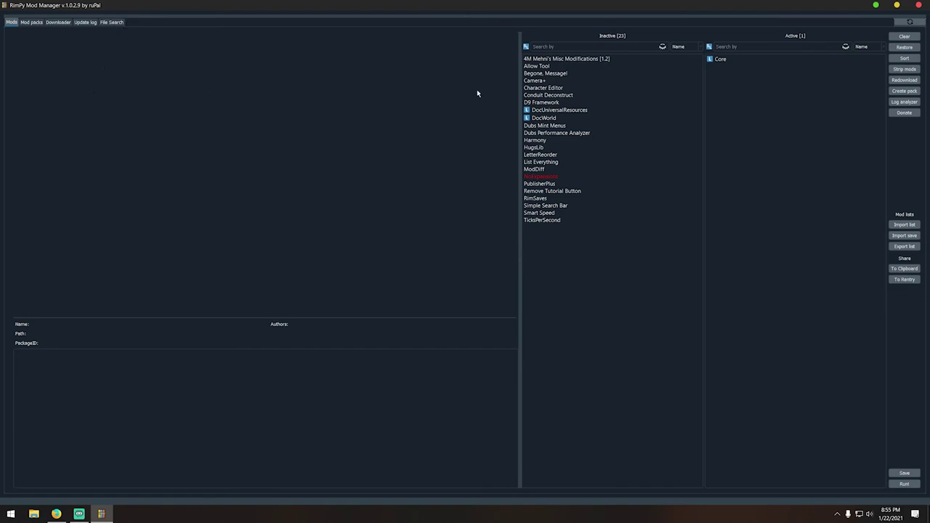
mouse_move(561, 61)
Check Inactive search criteria keeping Name, and cycle the local-mod filter back to all 23 mods.
click(681, 47)
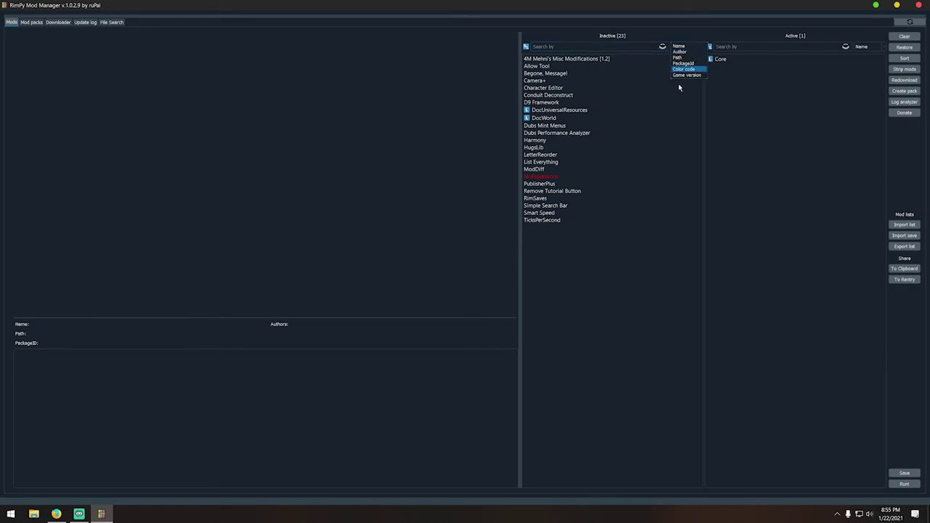
click(682, 30)
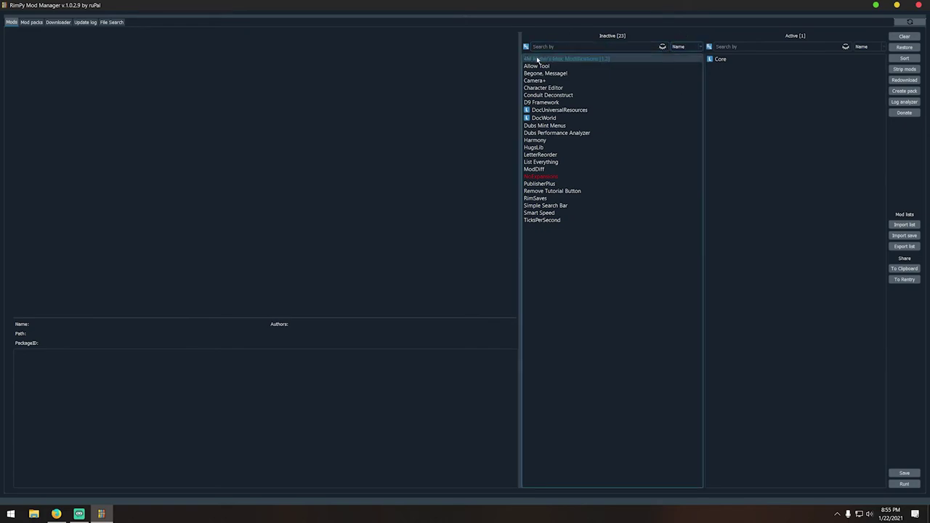
click(525, 47)
click(526, 47)
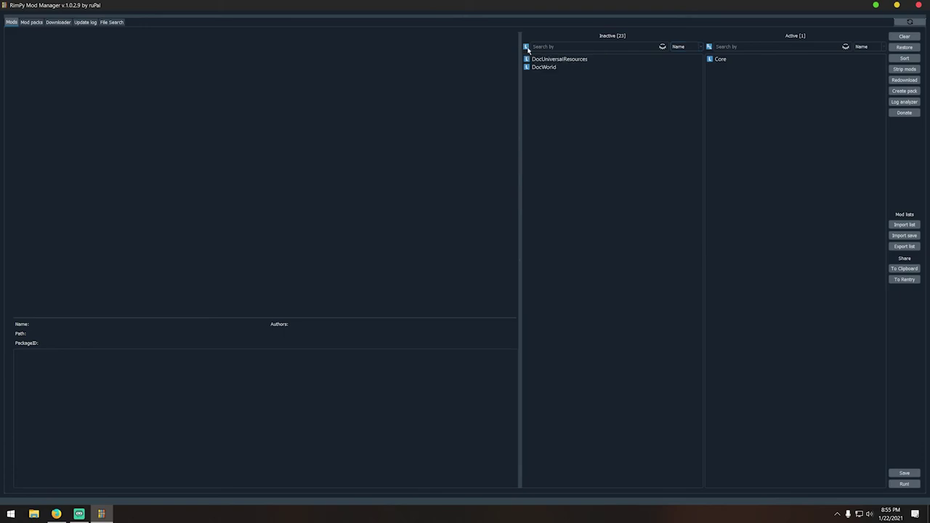
click(527, 47)
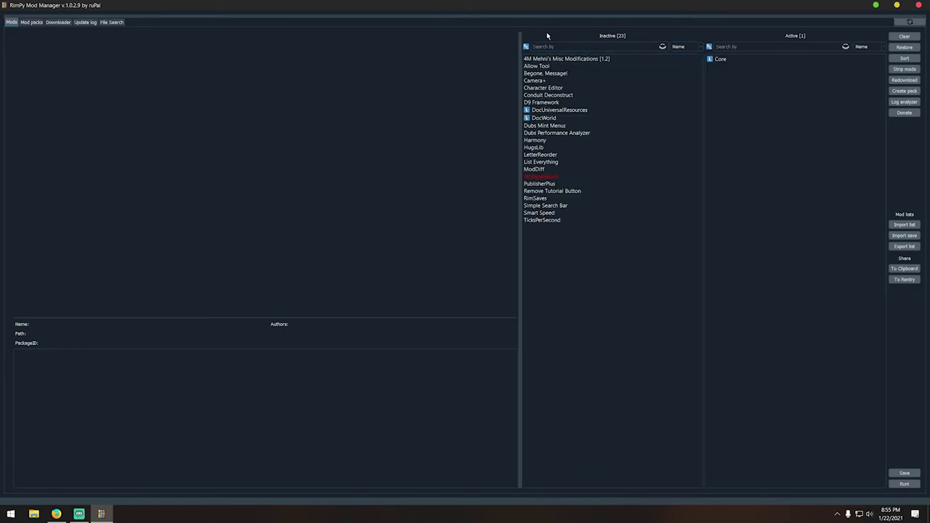
Search the Inactive list for 'doc', showing non-matching mods dimmed instead of hidden.
click(566, 47)
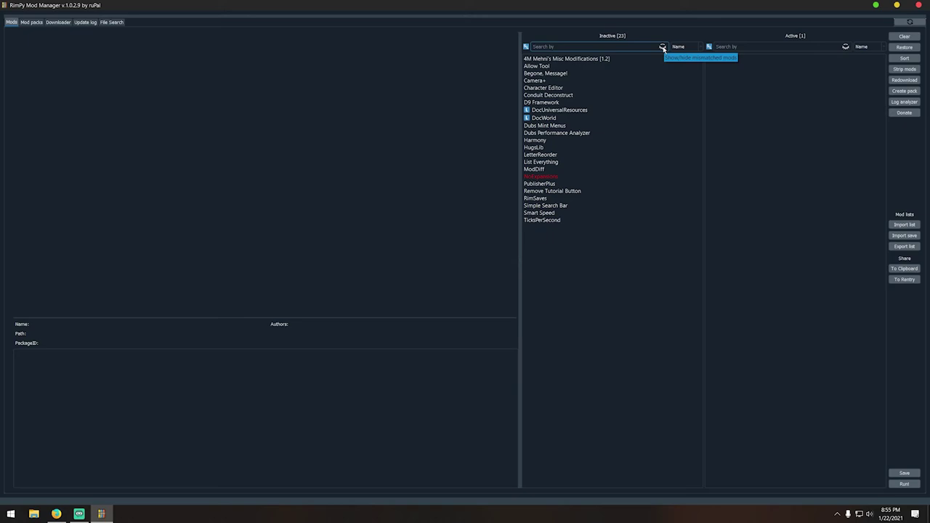
click(662, 47)
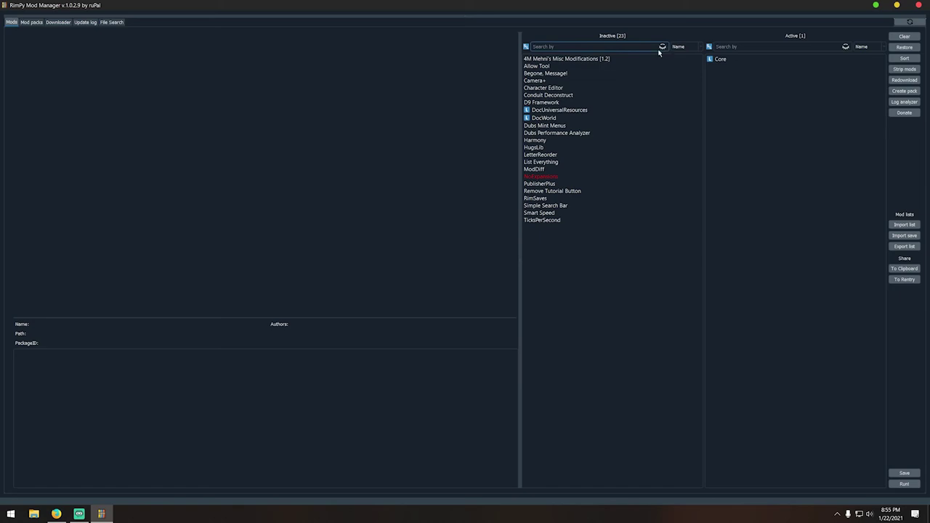
text(doc)
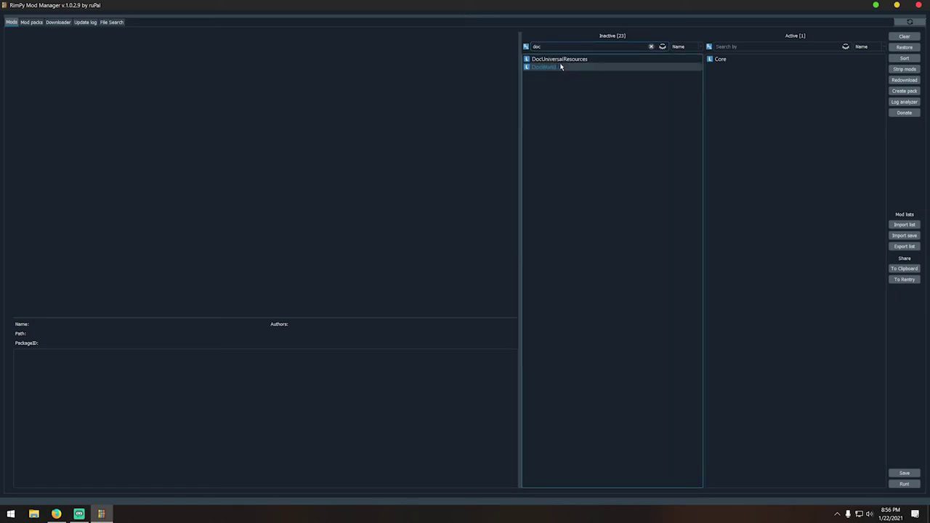
click(663, 47)
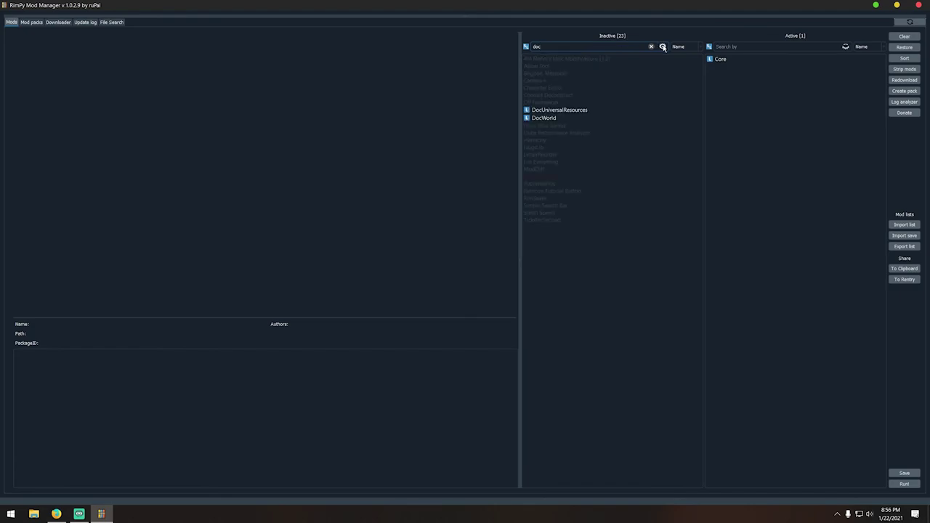